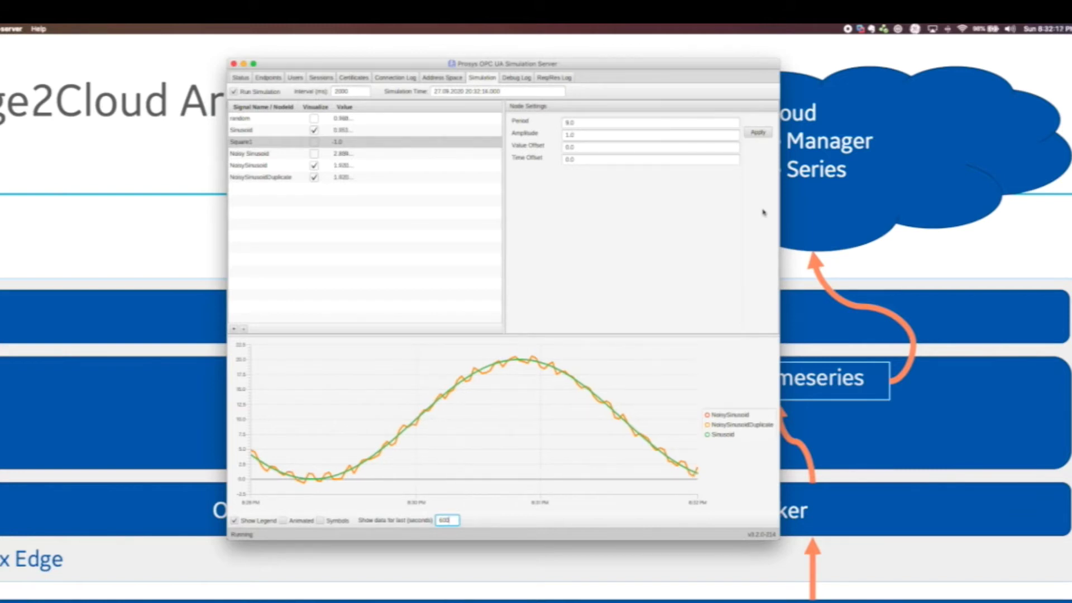
Step: Leave the Prosys sinusoid simulation and start switching toward Google Chrome
{"action": "key", "text": "super+Tab"}
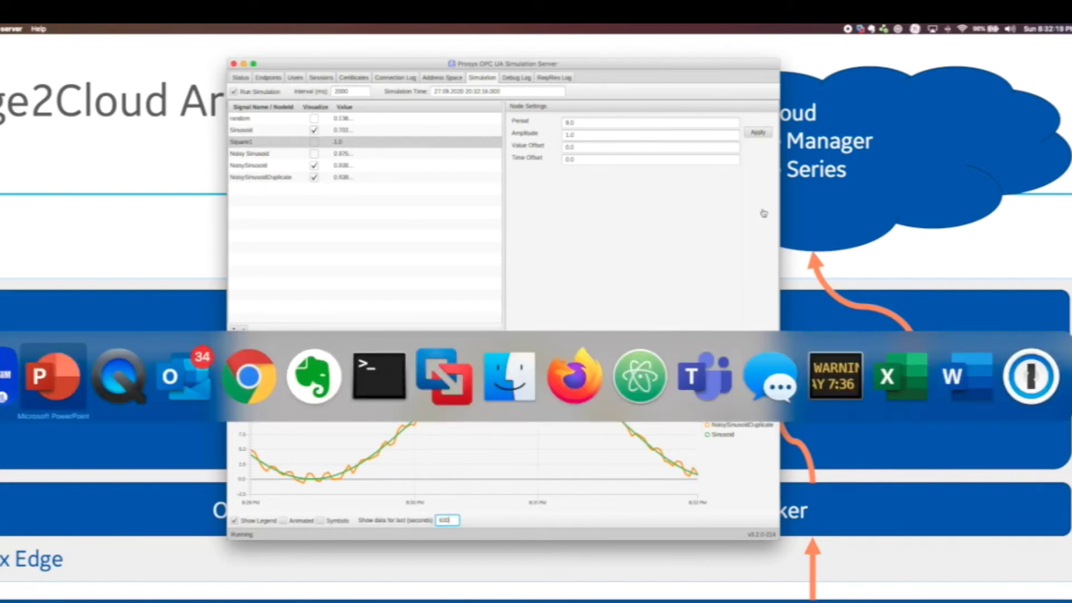
Step: Bring up Predix Edge Manager and review the technician console and edge broker apps running on edge-demo
{"action": "key", "text": "super+Tab"}
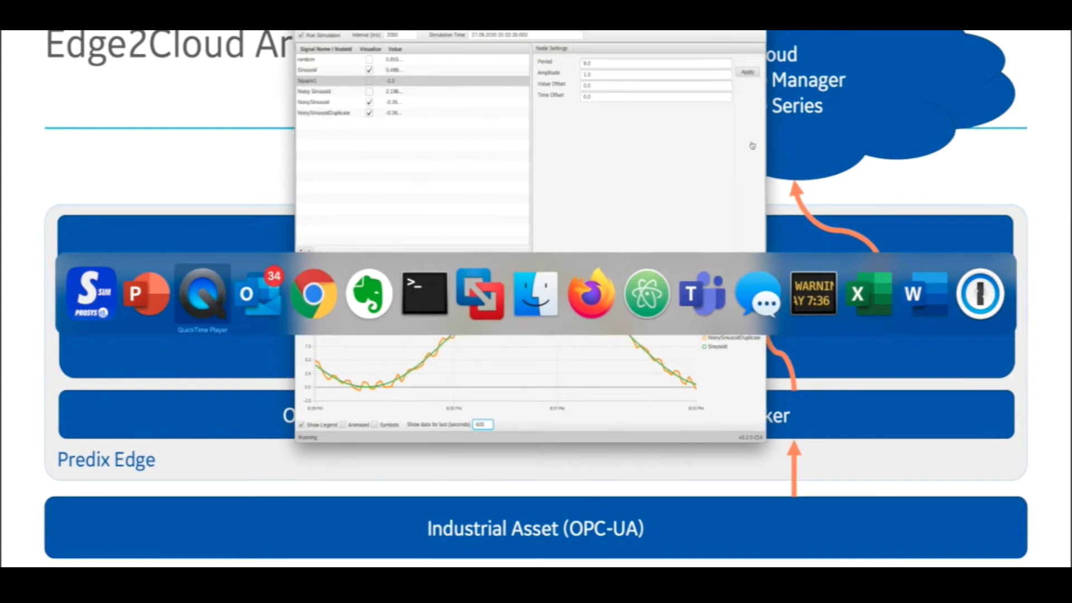
{"action": "key", "text": "super+Tab"}
{"action": "key", "text": "super+Tab"}
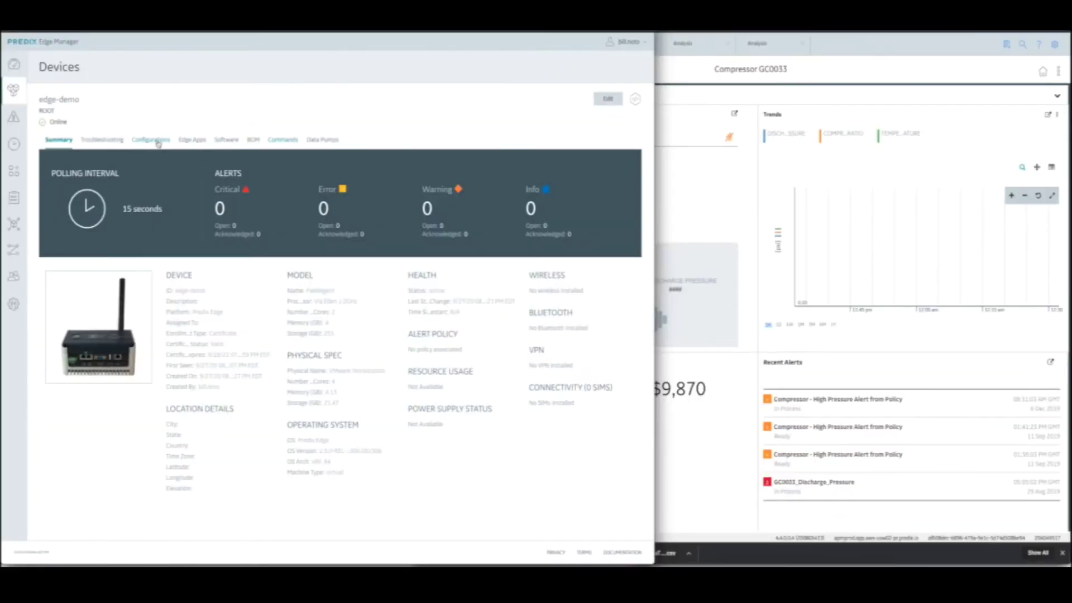
{"action": "left_click", "coordinate": [199, 142]}
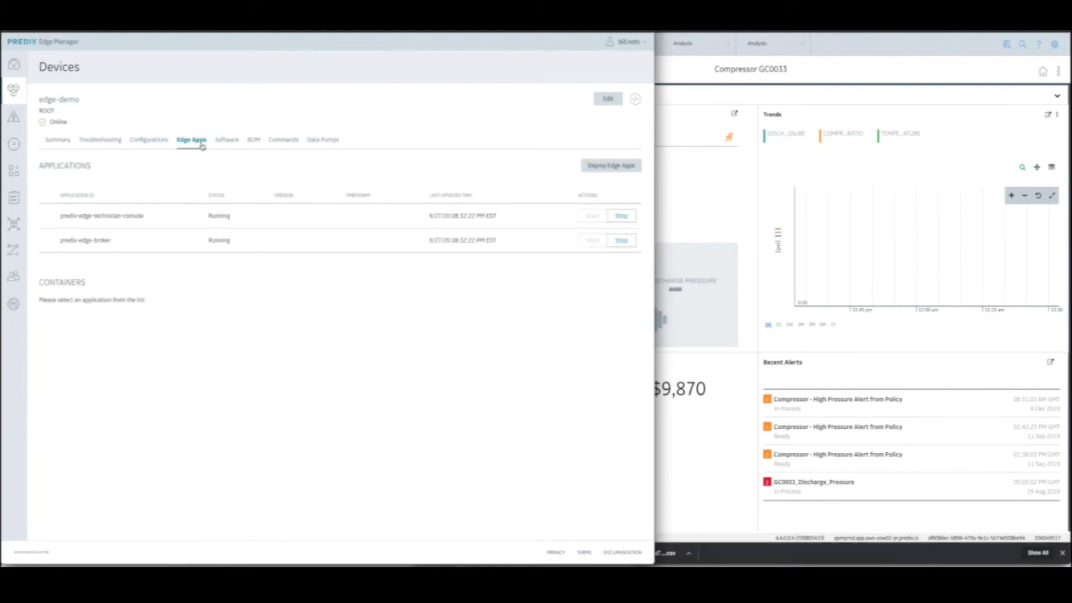
{"action": "triple_click", "coordinate": [97, 221]}
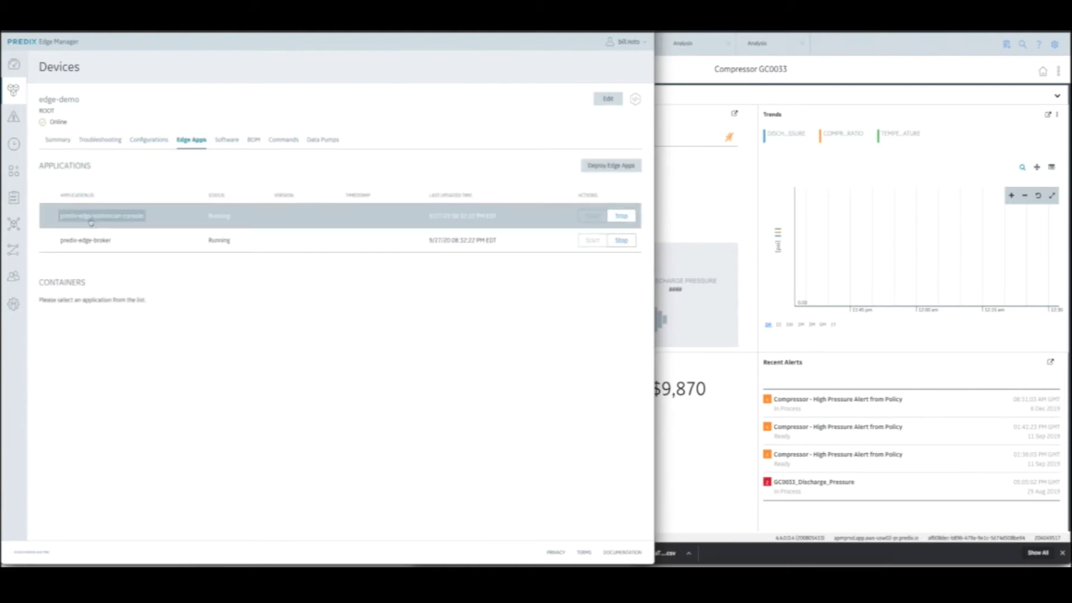
{"action": "left_click", "coordinate": [309, 304]}
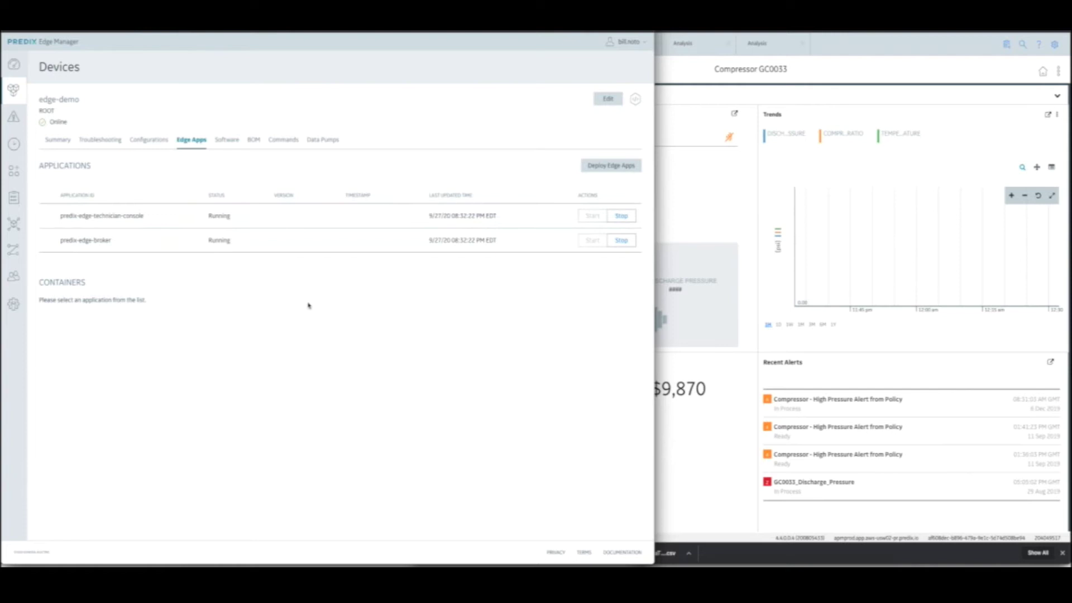
{"action": "triple_click", "coordinate": [66, 252]}
{"action": "left_click", "coordinate": [118, 265]}
{"action": "left_click", "coordinate": [54, 252]}
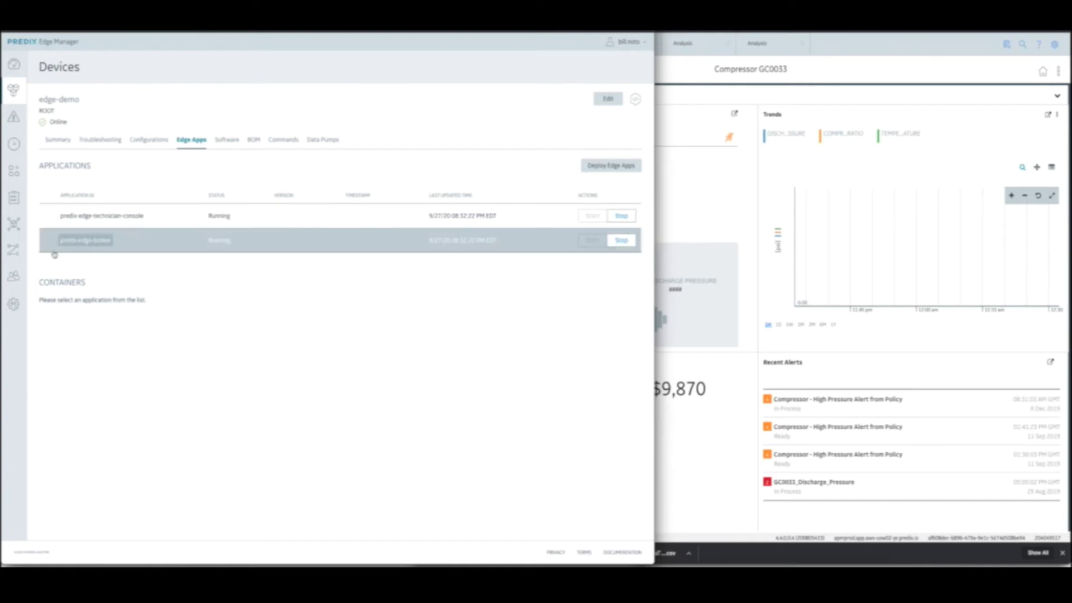
{"action": "left_click", "coordinate": [126, 250]}
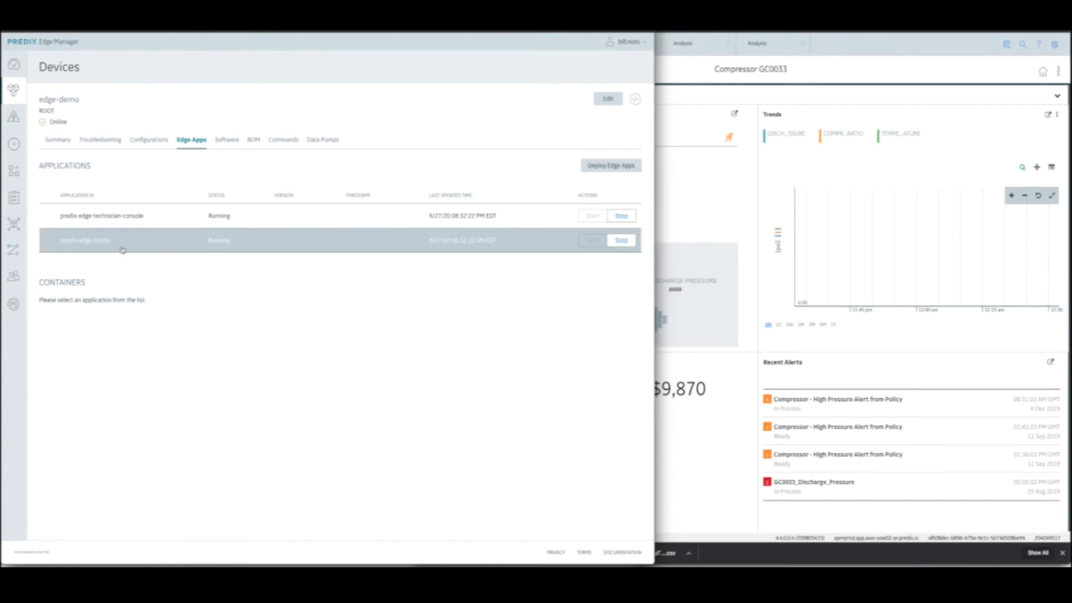
Step: Deploy OPC-UA-AMD64 to edge-demo with its default application ID and schedule
{"action": "left_click", "coordinate": [623, 166]}
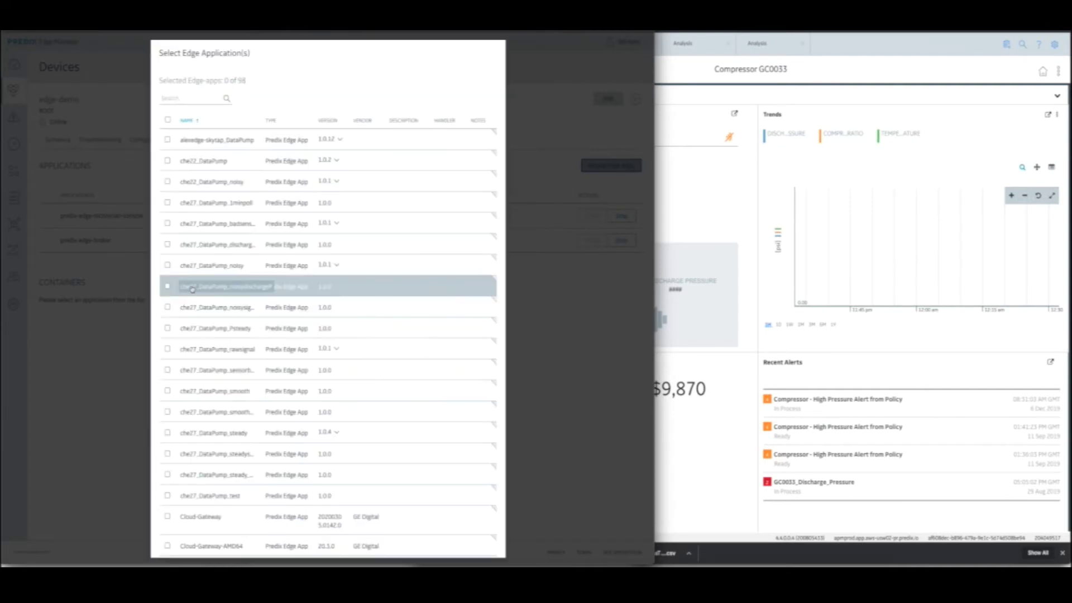
{"action": "left_click", "coordinate": [186, 101]}
{"action": "type", "text": "OPC"}
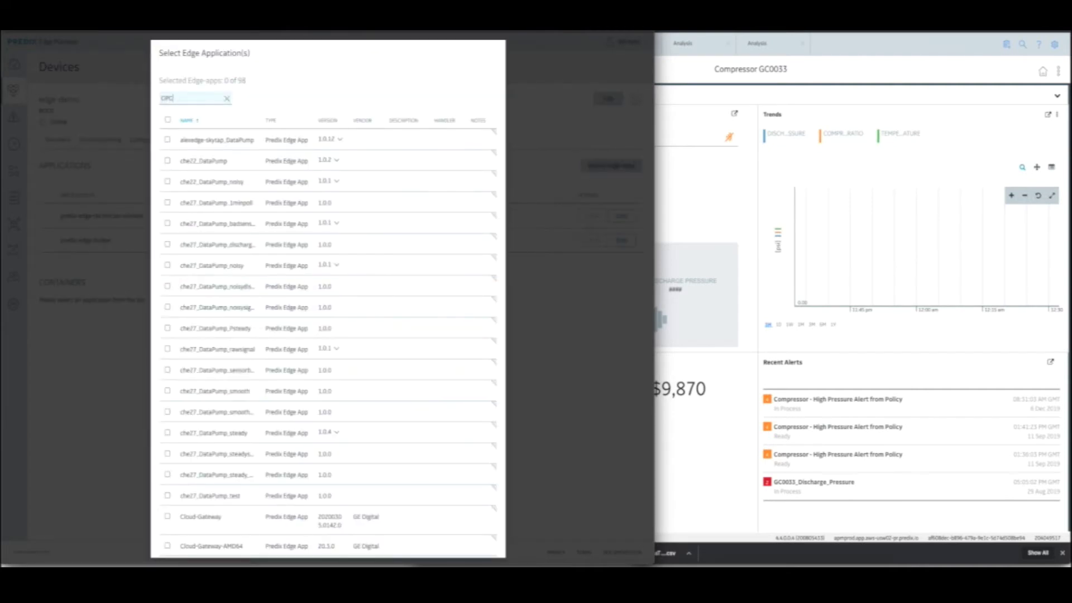
{"action": "type", "text": "-UA"}
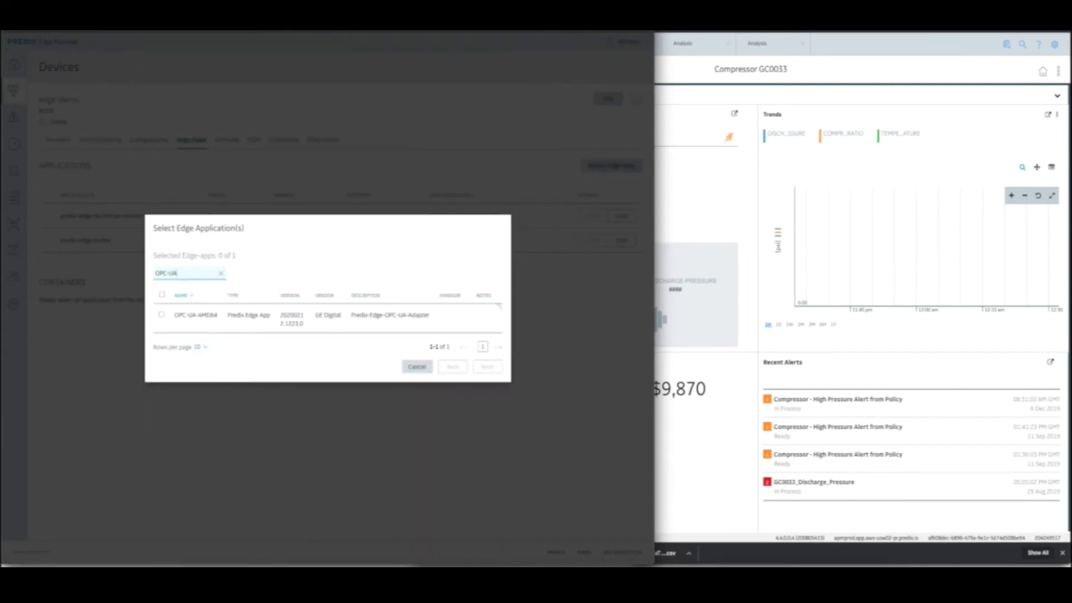
{"action": "left_click", "coordinate": [162, 316]}
{"action": "left_click", "coordinate": [486, 368]}
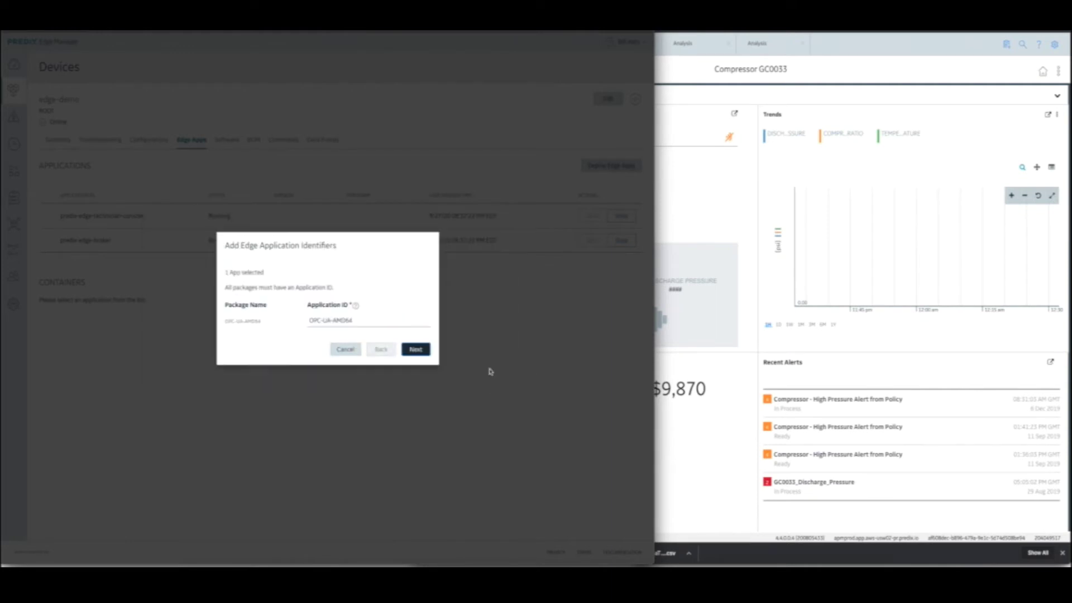
{"action": "left_click", "coordinate": [420, 352]}
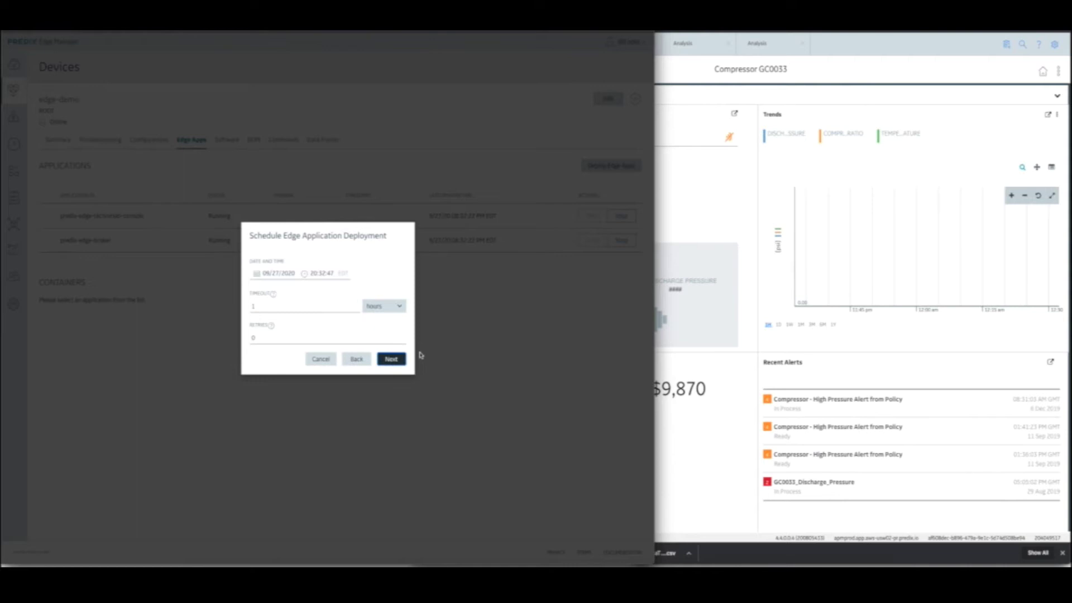
{"action": "left_click", "coordinate": [390, 363]}
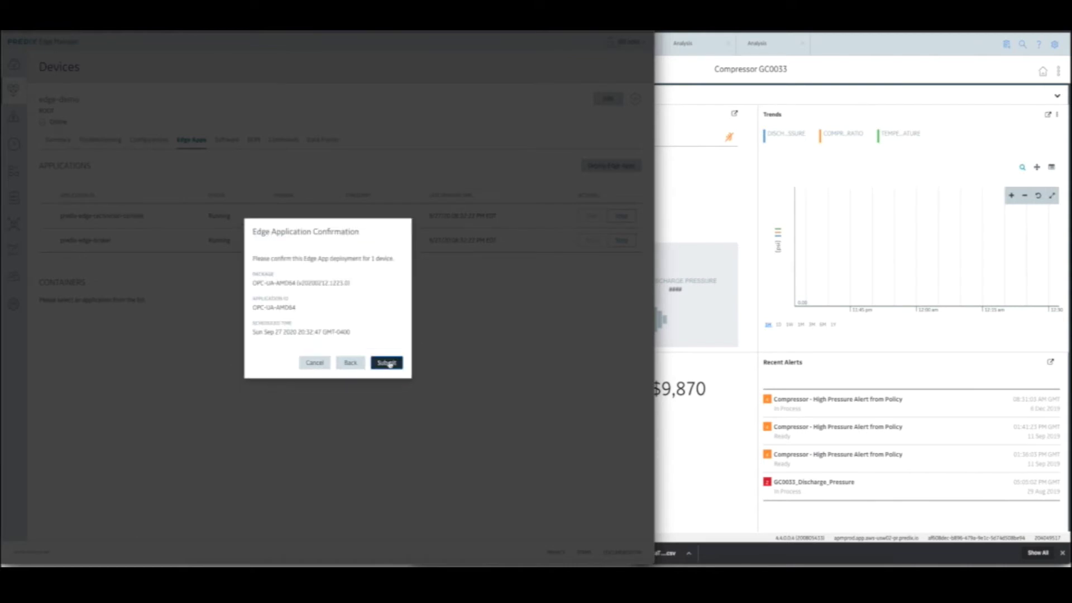
{"action": "left_click", "coordinate": [391, 363]}
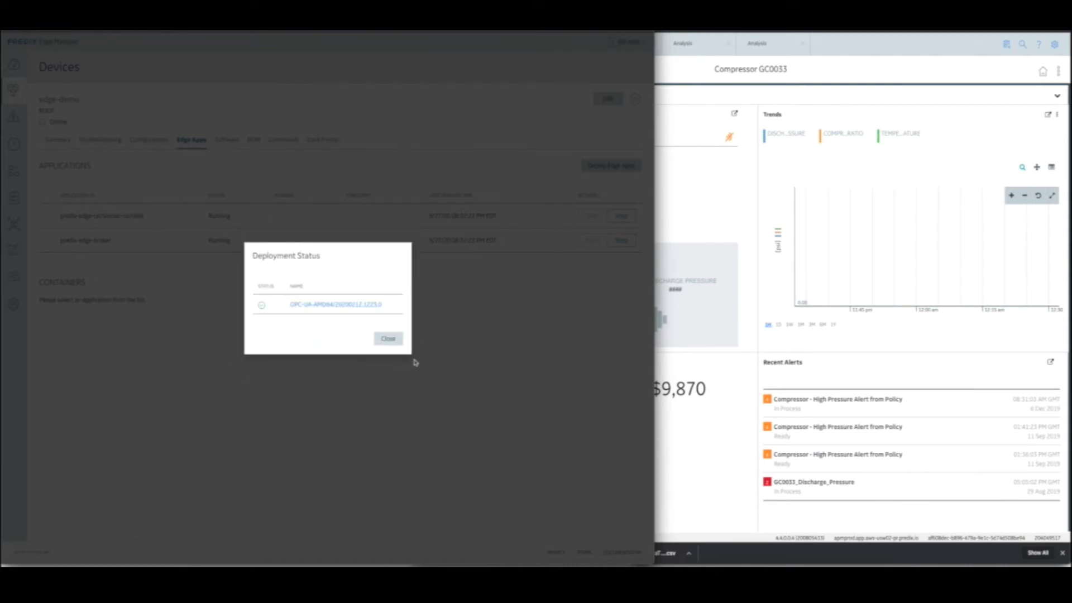
{"action": "left_click", "coordinate": [388, 338]}
Step: Start a software deployment, then cancel back to edge-demo's Edge Apps list
{"action": "left_click", "coordinate": [603, 193]}
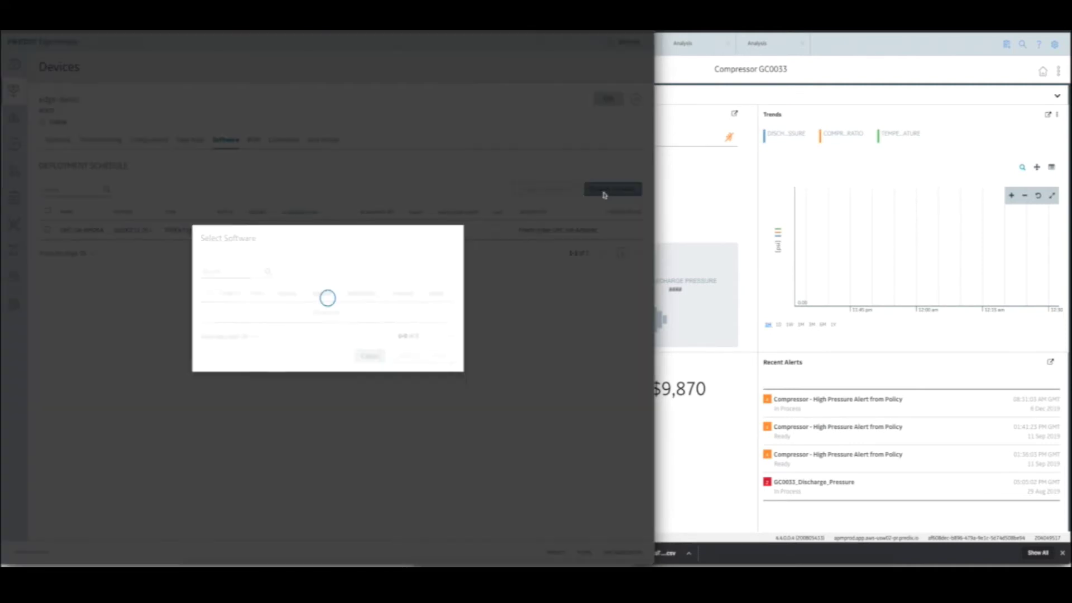
{"action": "left_click", "coordinate": [189, 261]}
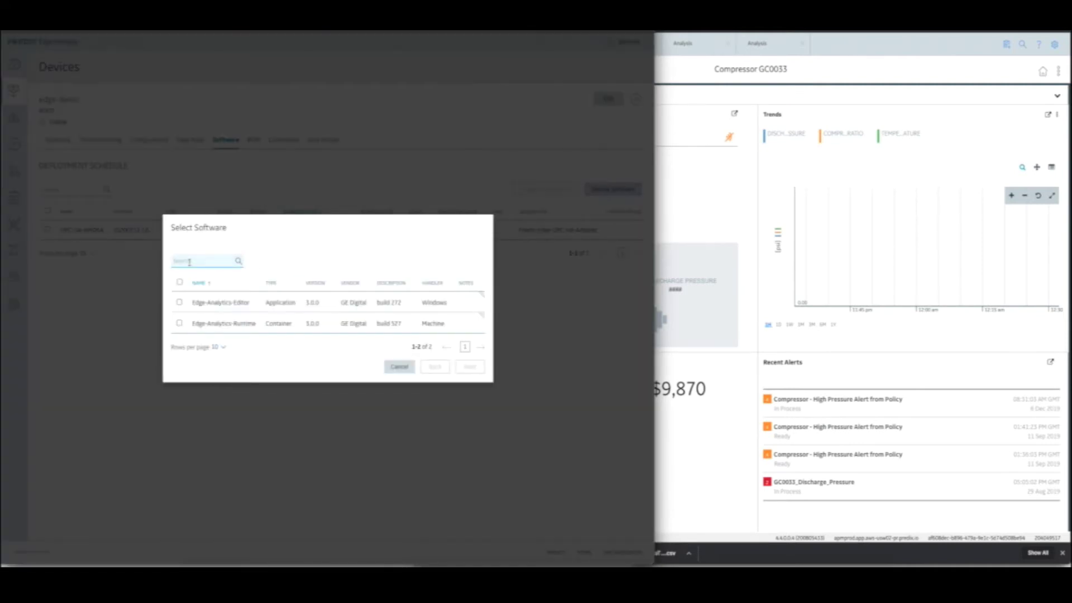
{"action": "left_click", "coordinate": [397, 366]}
{"action": "left_click", "coordinate": [192, 139]}
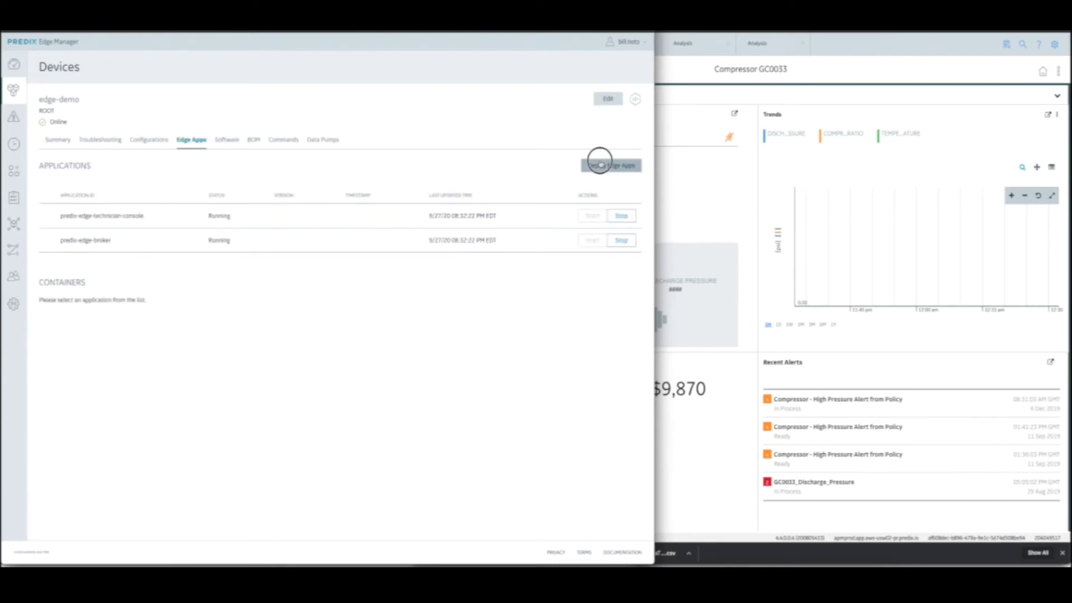
Step: Deploy Cloud-Gateway-AMD64 with default ID and schedule, then review the Software deployment schedule
{"action": "left_click", "coordinate": [596, 165]}
{"action": "left_click", "coordinate": [190, 181]}
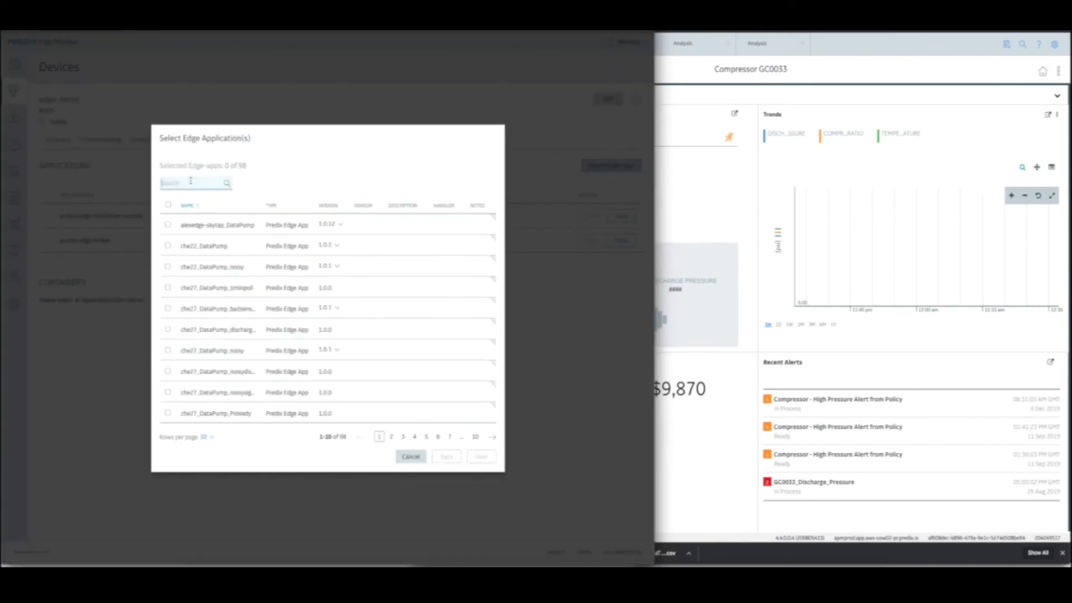
{"action": "type", "text": "CLOUD"}
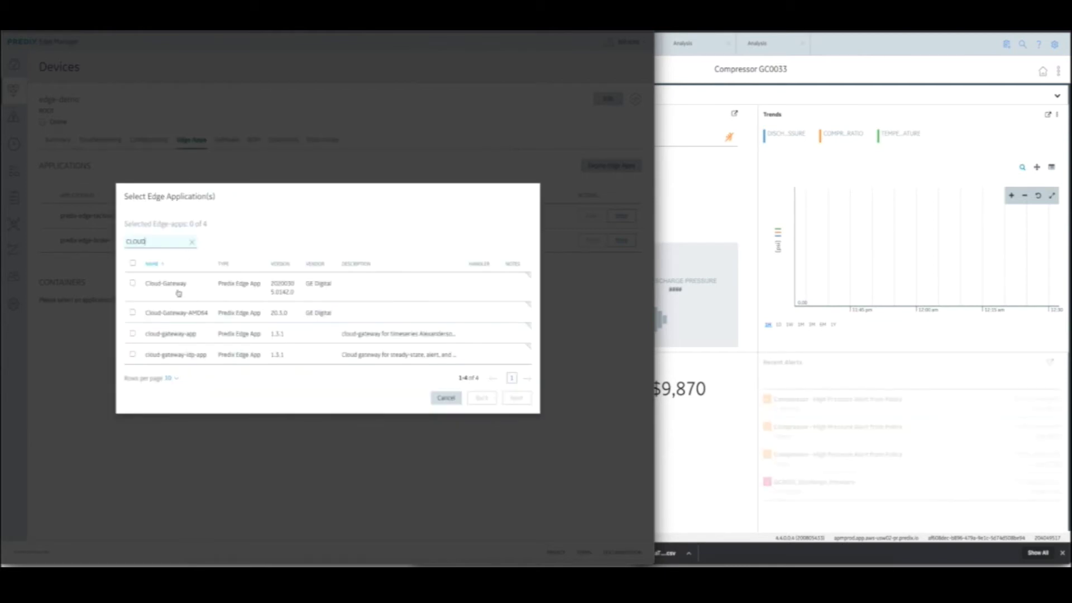
{"action": "left_click", "coordinate": [132, 313]}
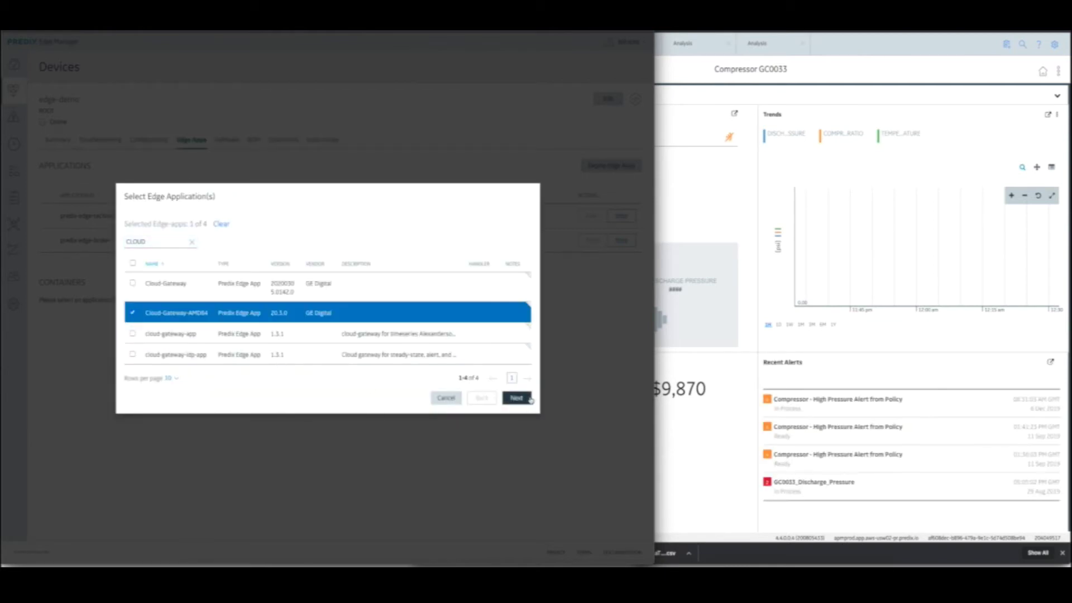
{"action": "left_click", "coordinate": [517, 398]}
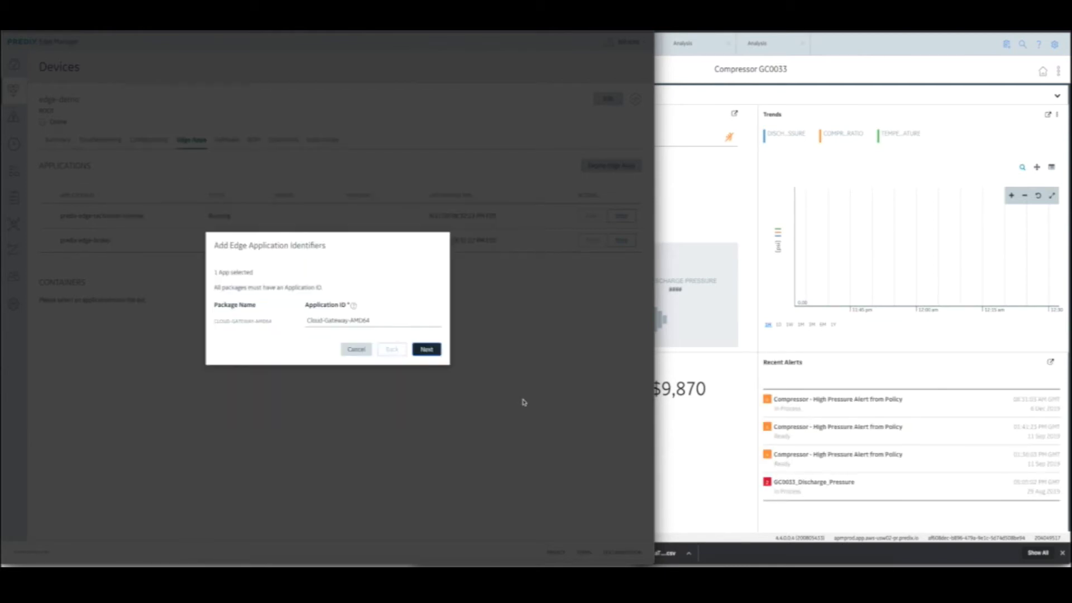
{"action": "left_click", "coordinate": [427, 350]}
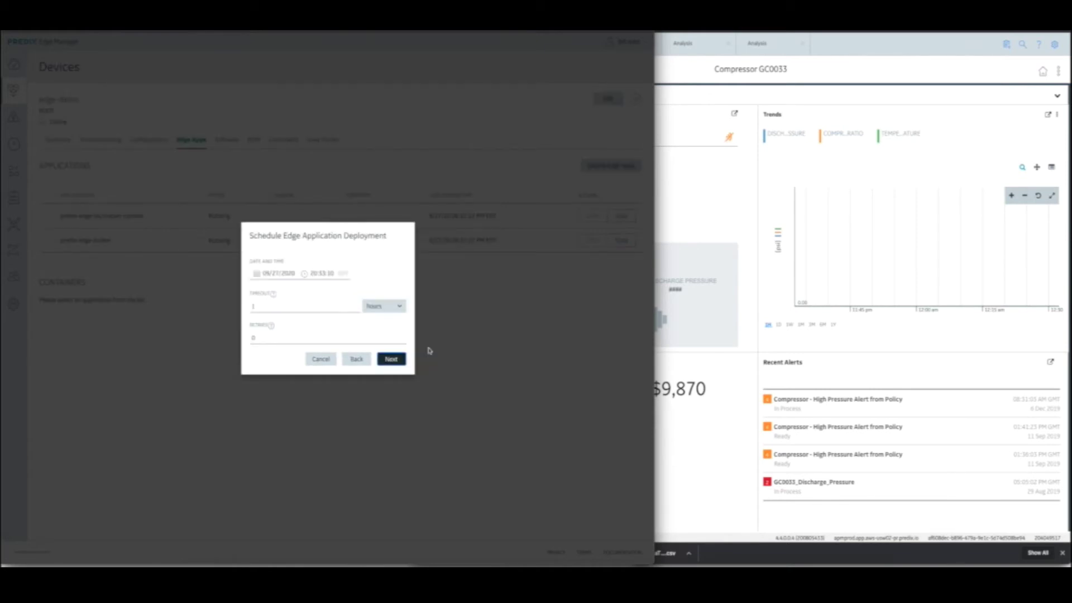
{"action": "left_click", "coordinate": [397, 358]}
{"action": "left_click", "coordinate": [387, 363]}
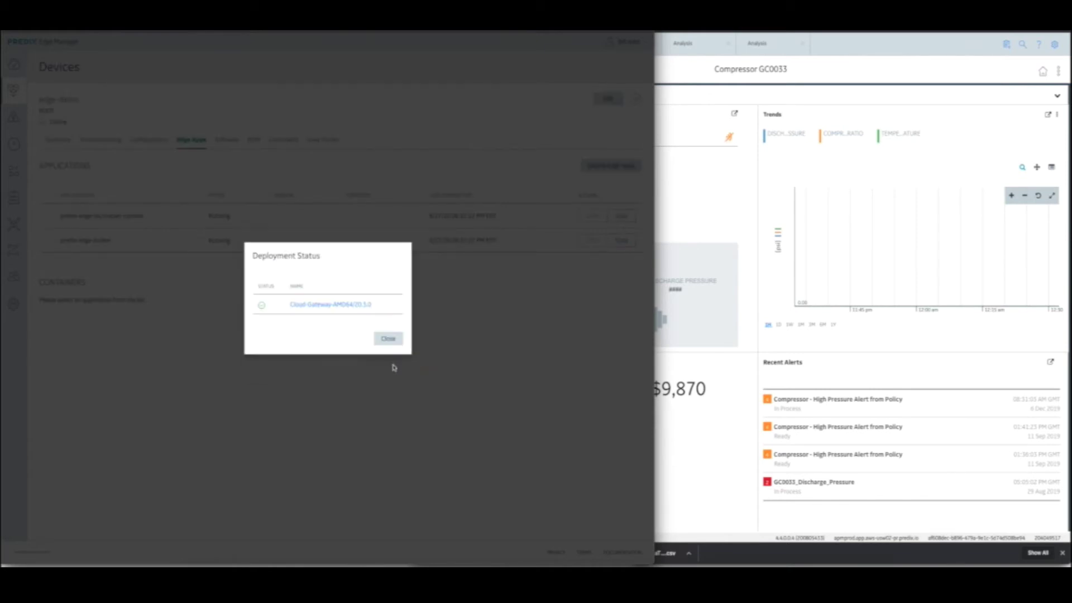
{"action": "left_click", "coordinate": [388, 339]}
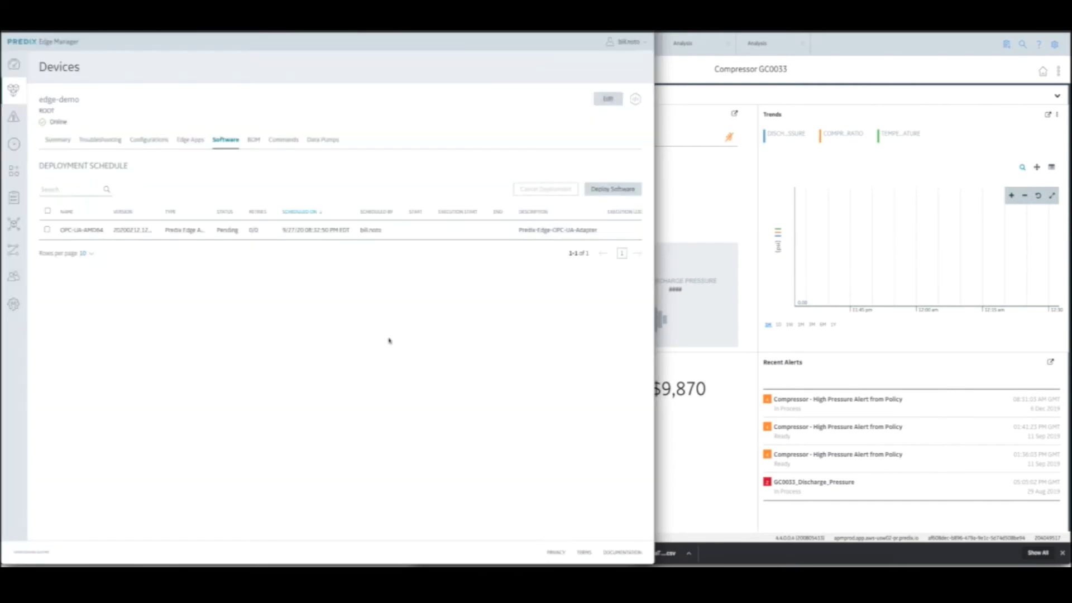
{"action": "left_click", "coordinate": [192, 140]}
{"action": "left_click", "coordinate": [234, 141]}
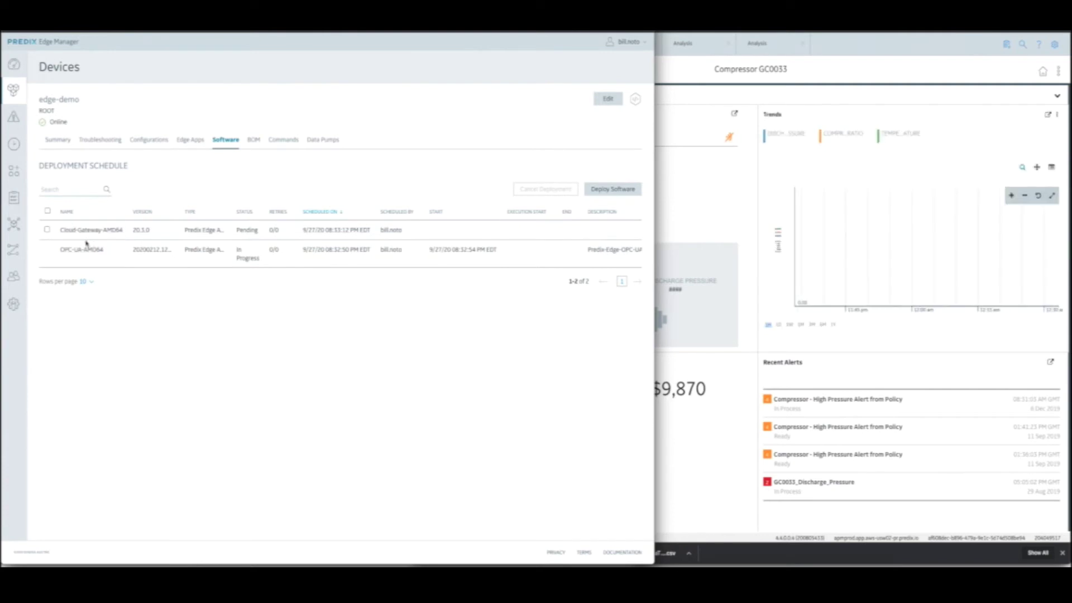
Step: Watch the Software schedule's OPC-UA-AMD64 and Cloud-Gateway-AMD64 rows until OPC-UA-AMD64 shows Success
{"action": "triple_click", "coordinate": [206, 250]}
{"action": "triple_click", "coordinate": [81, 250]}
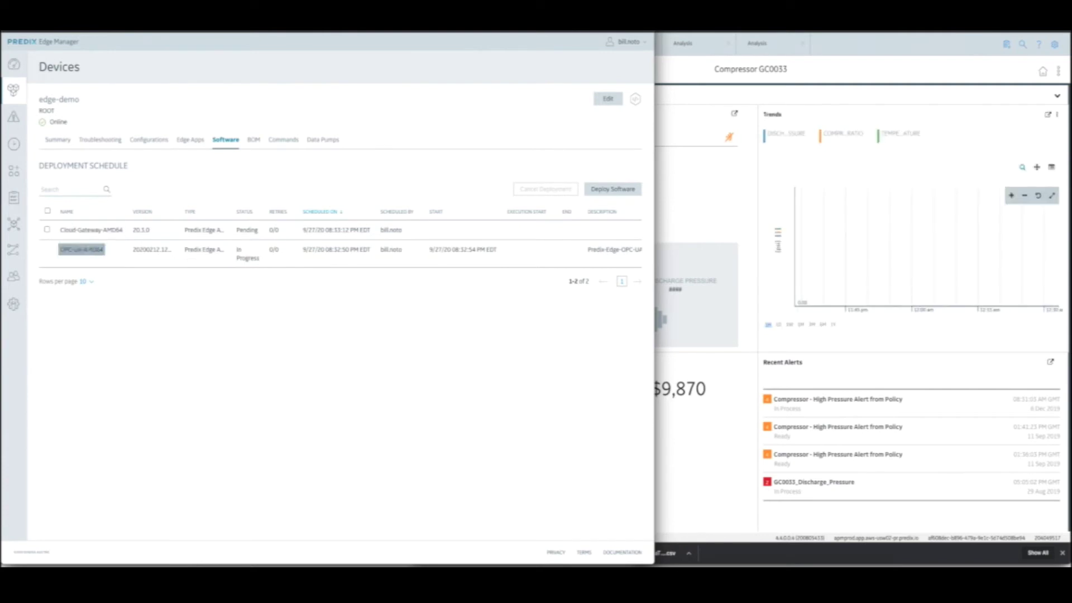
{"action": "left_click", "coordinate": [81, 250]}
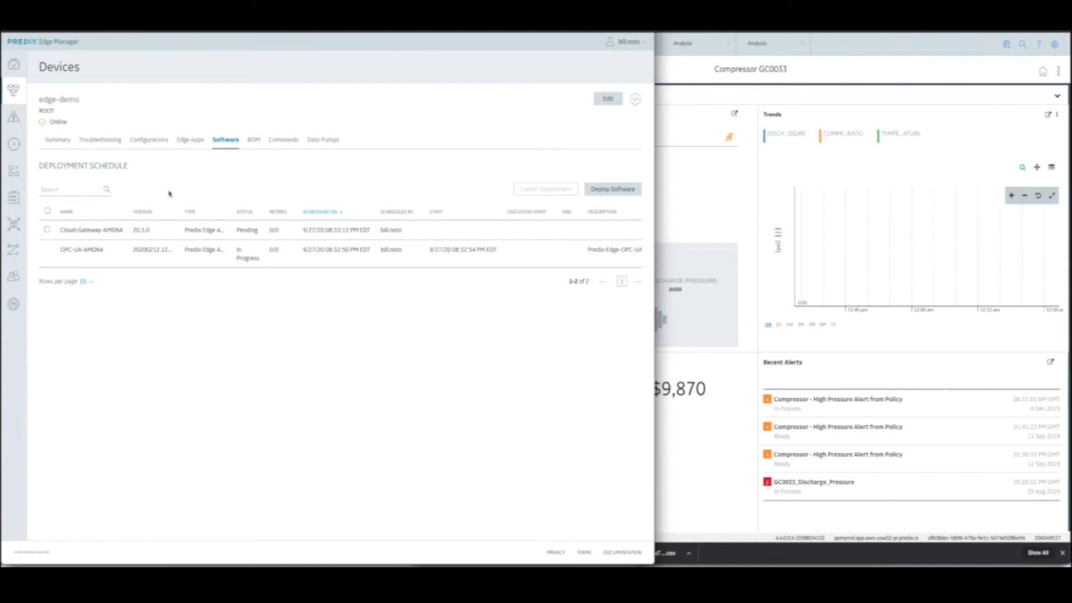
{"action": "triple_click", "coordinate": [85, 230]}
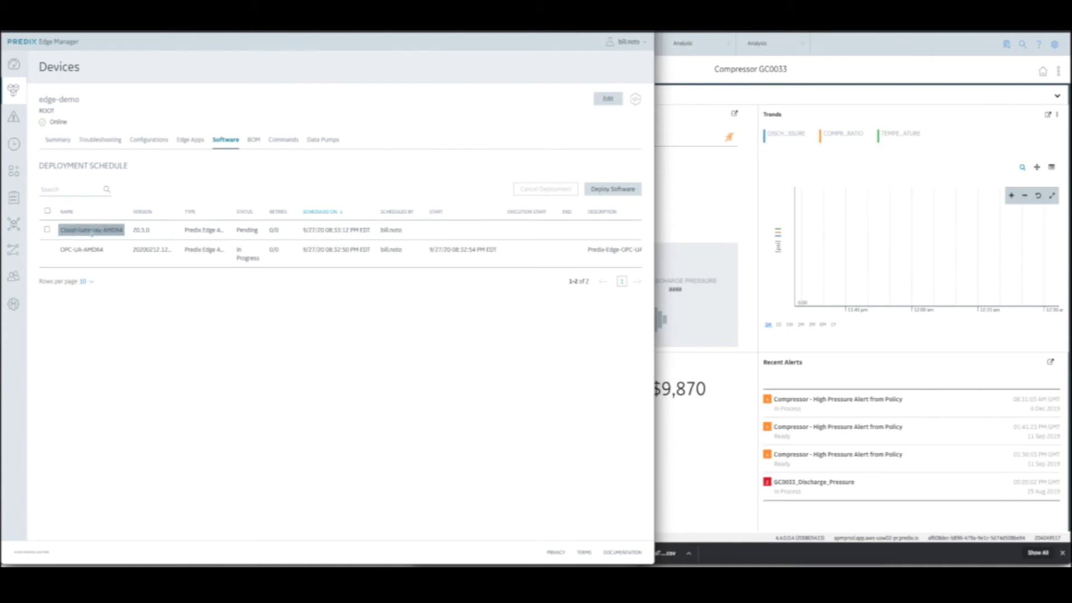
{"action": "left_click", "coordinate": [93, 236]}
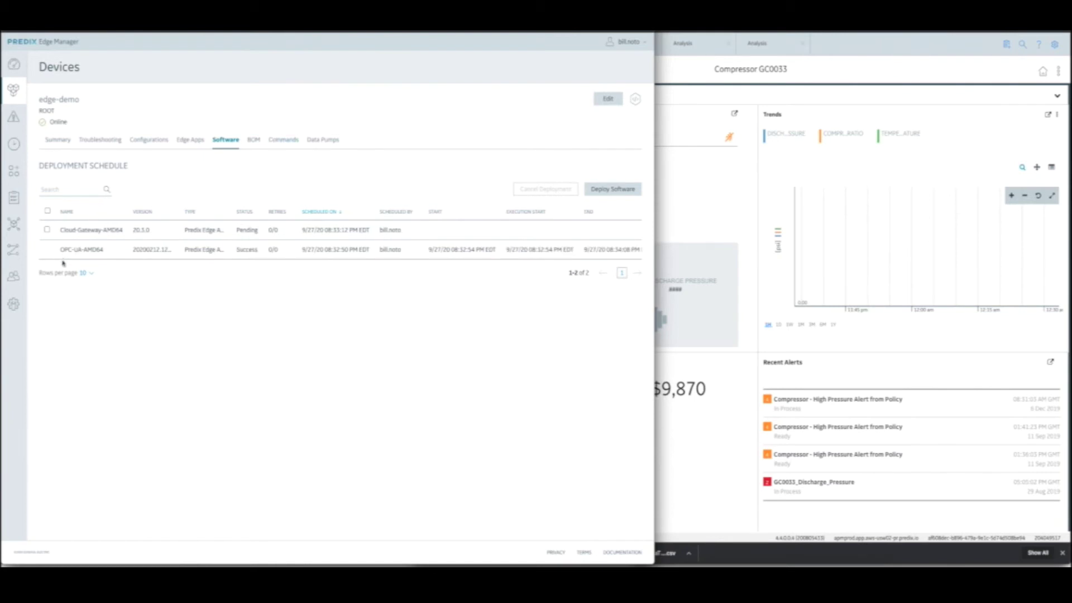
{"action": "left_click_drag", "start_coordinate": [63, 261], "coordinate": [116, 253]}
{"action": "left_click", "coordinate": [240, 246]}
Step: Schedule opcua-configuration-initial on edge-demo with Application ID OPC-UA-AMD64
{"action": "left_click", "coordinate": [147, 141]}
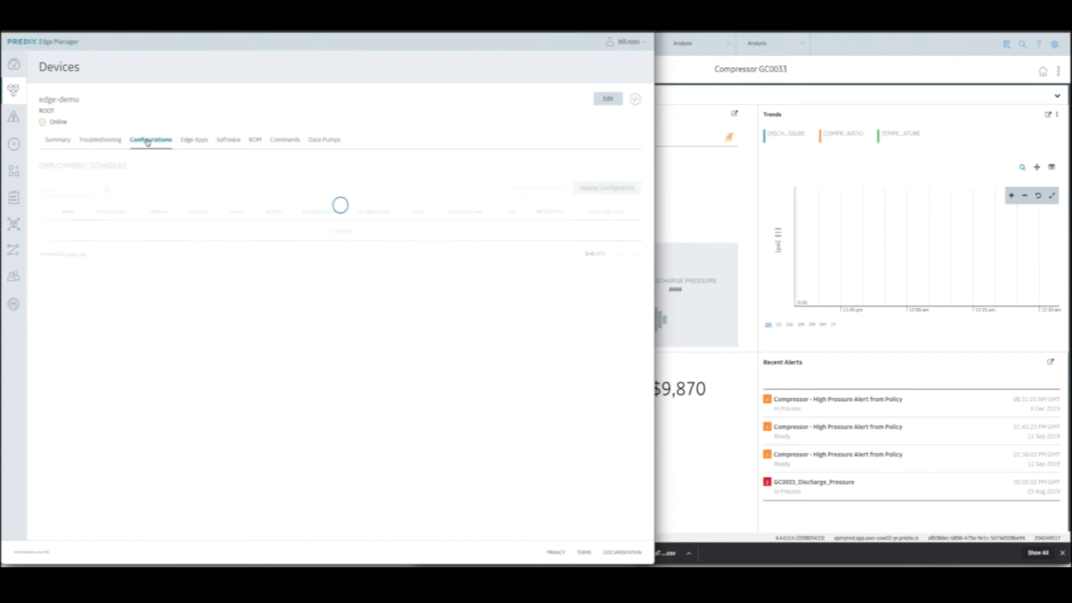
{"action": "left_click", "coordinate": [612, 193]}
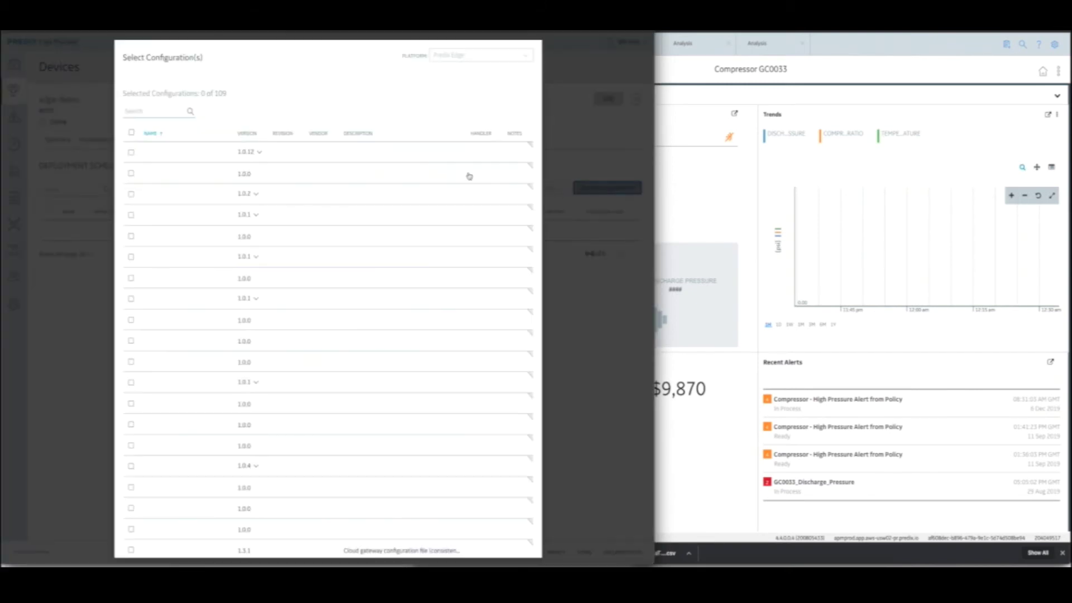
{"action": "left_click", "coordinate": [144, 112]}
{"action": "type", "text": "opcua_"}
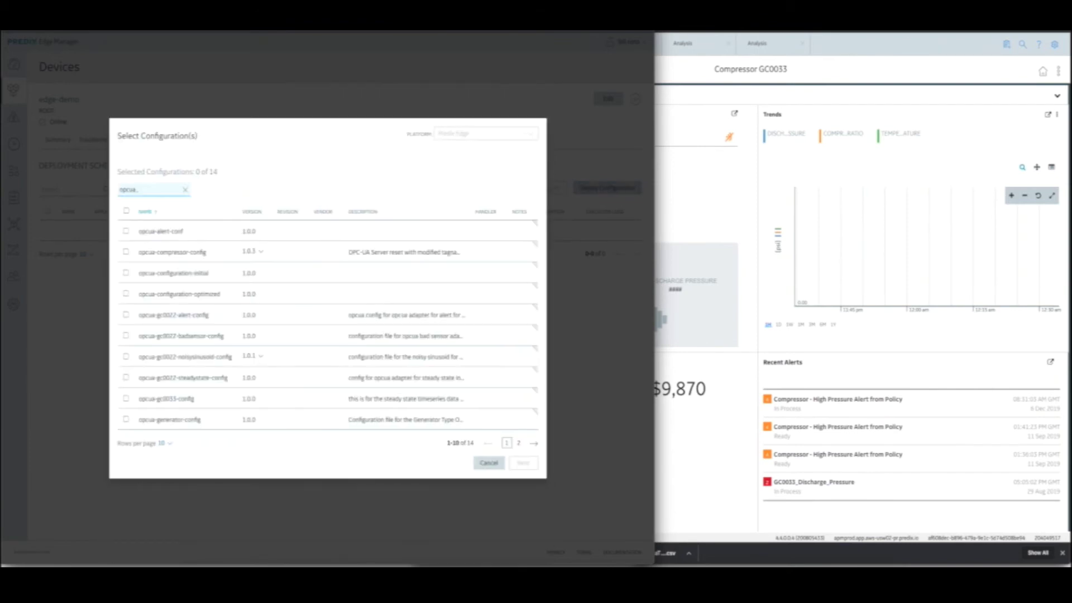
{"action": "type", "text": "configur"}
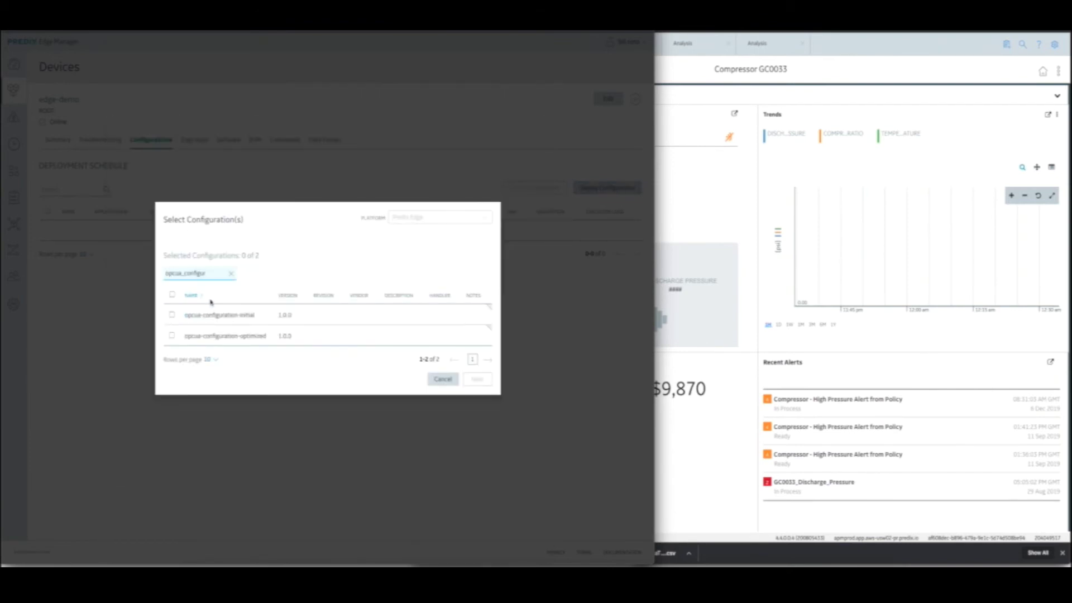
{"action": "left_click", "coordinate": [172, 315]}
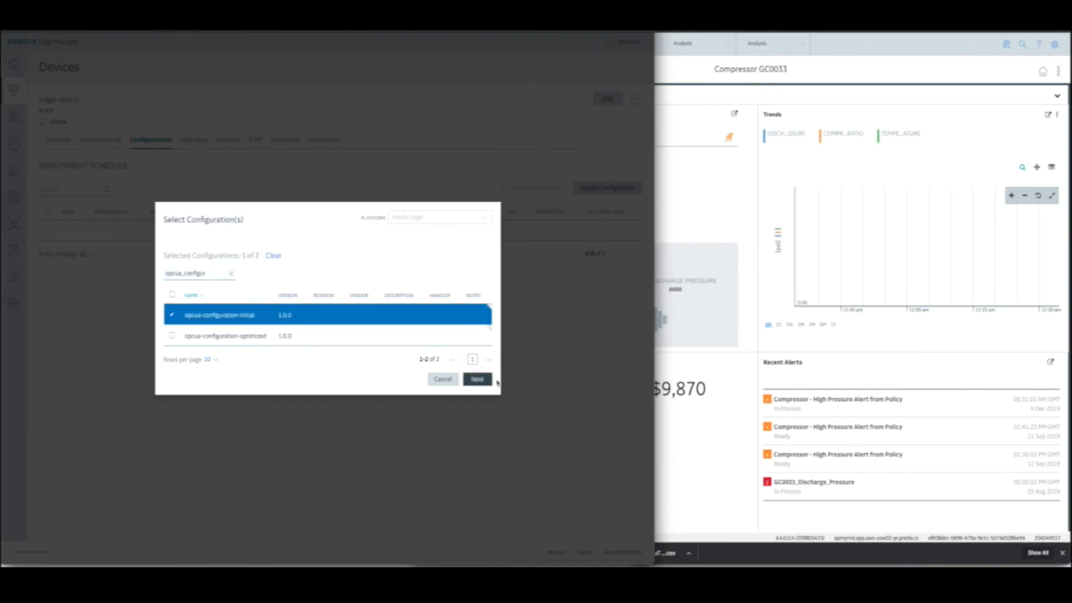
{"action": "left_click", "coordinate": [480, 380]}
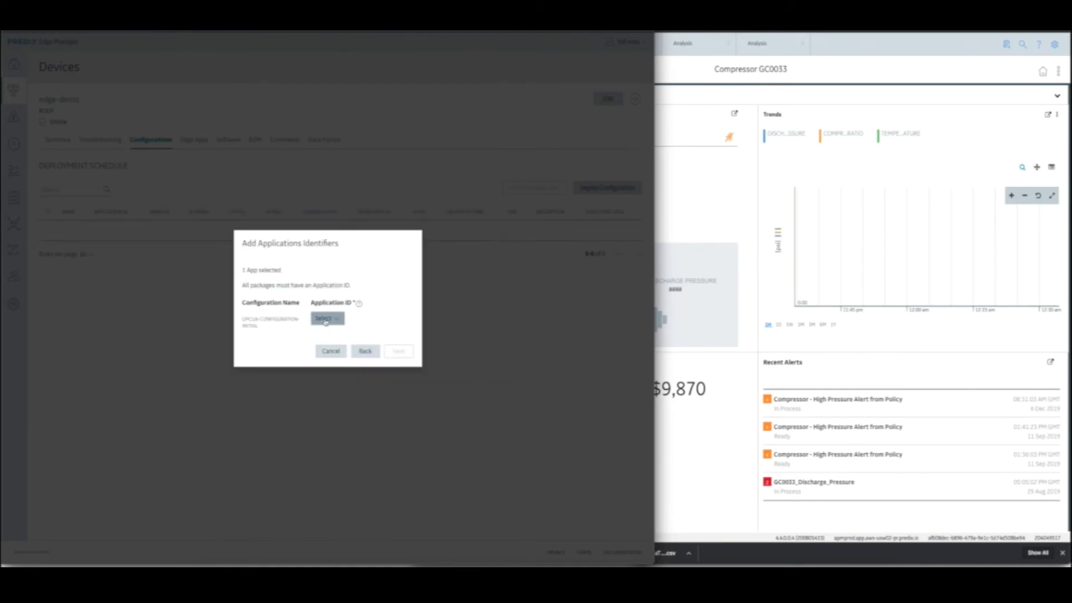
{"action": "left_click", "coordinate": [325, 318]}
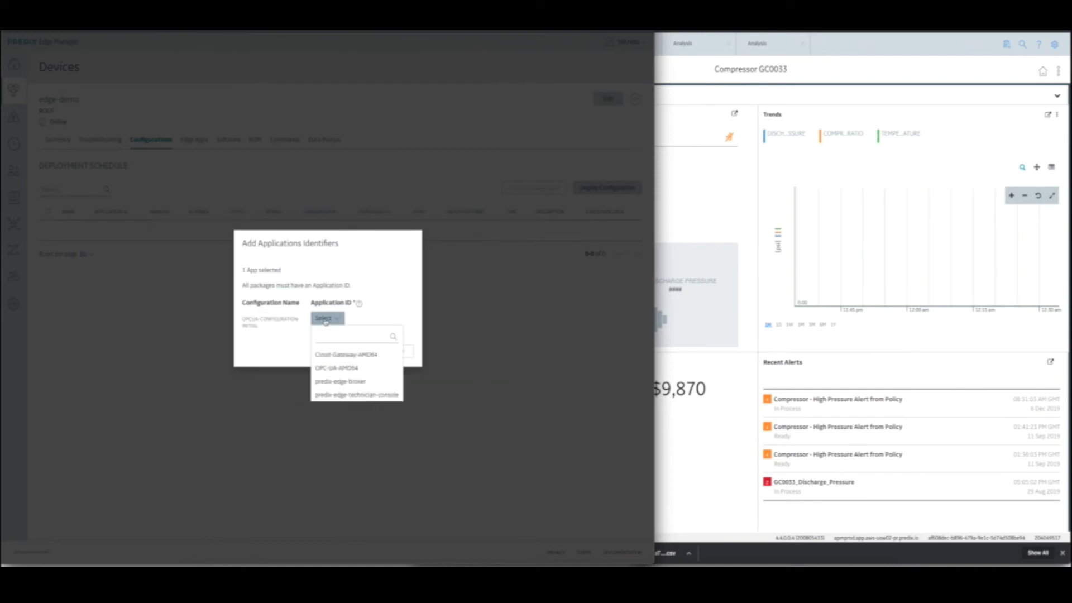
{"action": "left_click", "coordinate": [323, 368]}
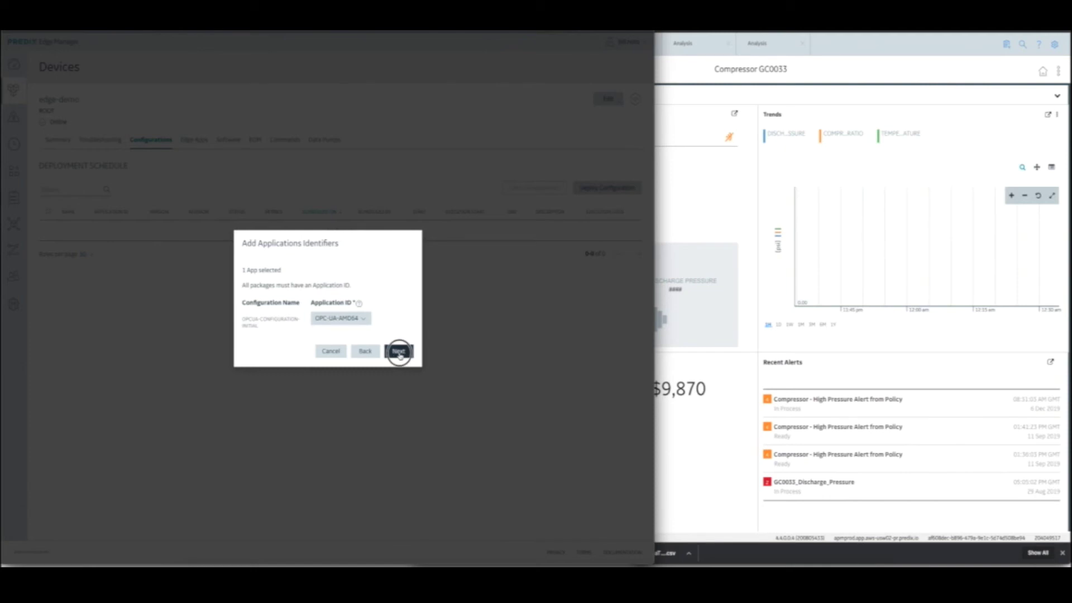
{"action": "left_click", "coordinate": [398, 351]}
{"action": "left_click", "coordinate": [401, 359]}
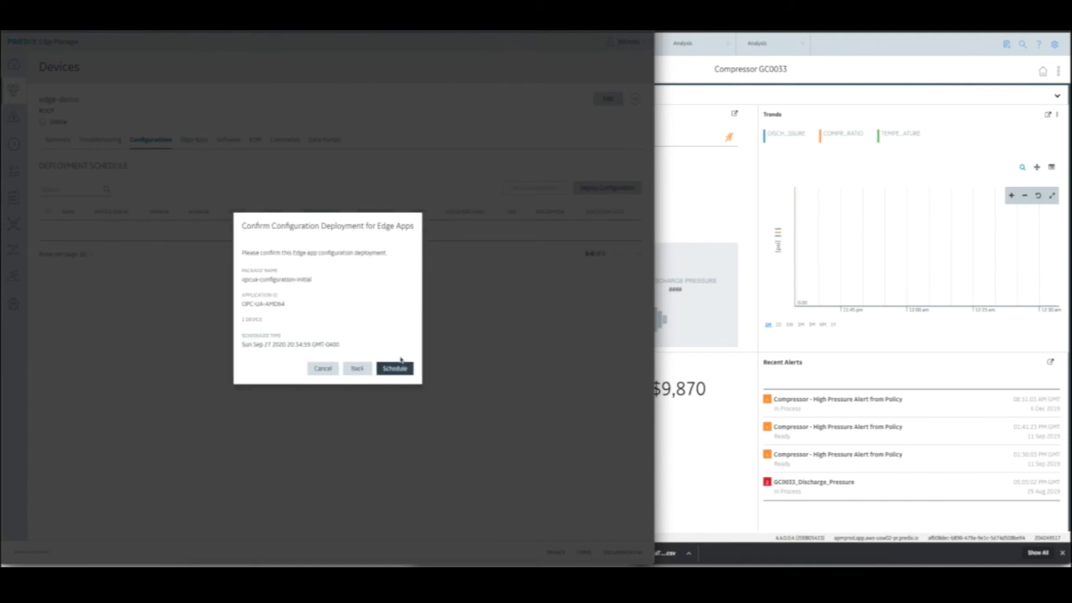
{"action": "left_click", "coordinate": [400, 370]}
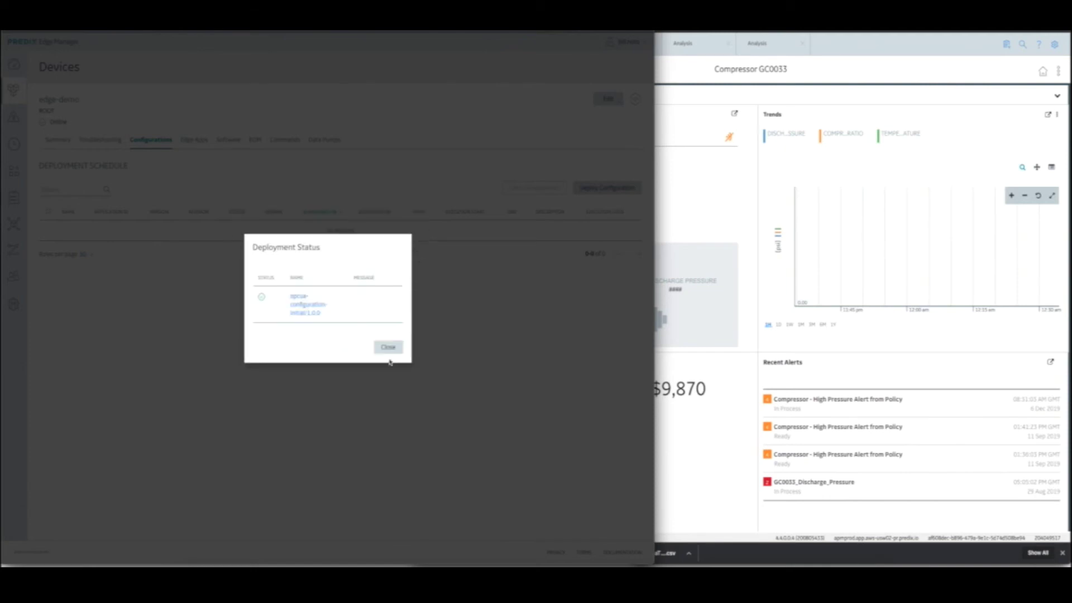
{"action": "left_click", "coordinate": [388, 347]}
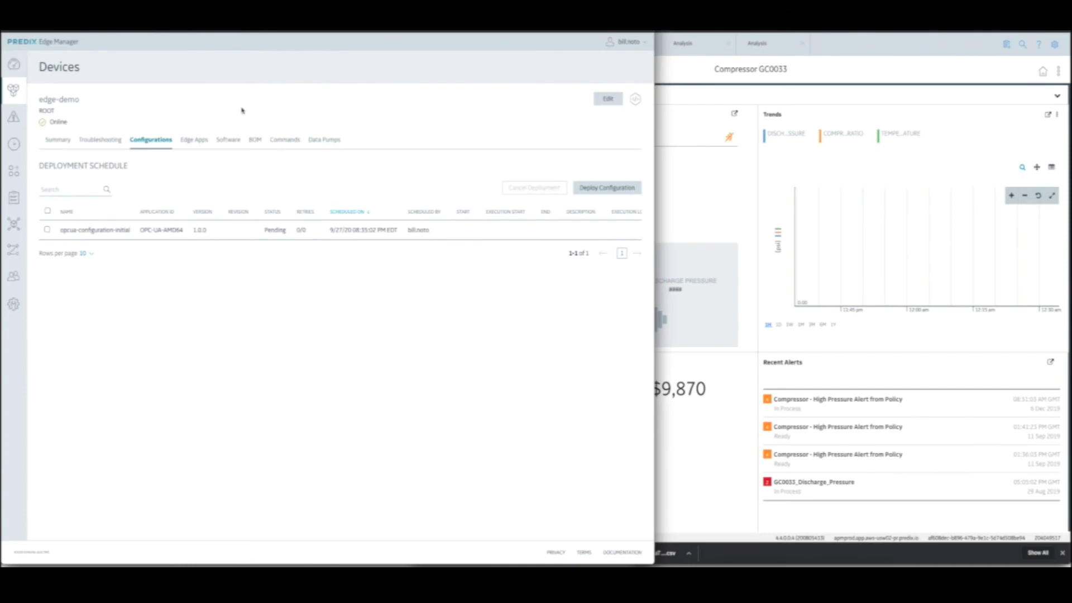
Step: Check edge-demo's Edge Apps, then refresh the Software schedule until Cloud-Gateway-AMD64 deploys
{"action": "left_click", "coordinate": [194, 141]}
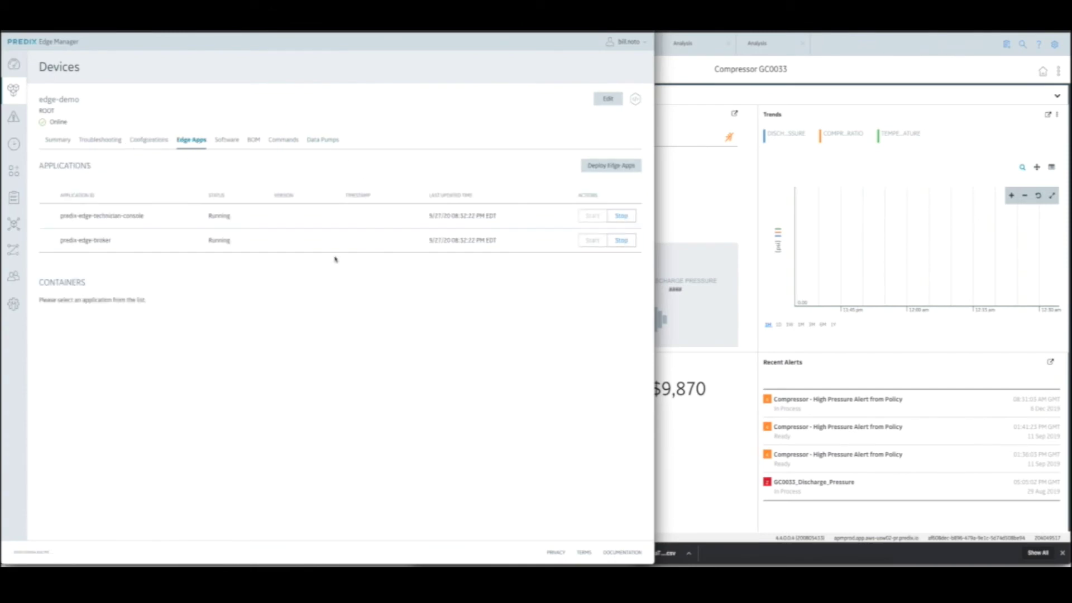
{"action": "left_click", "coordinate": [232, 144]}
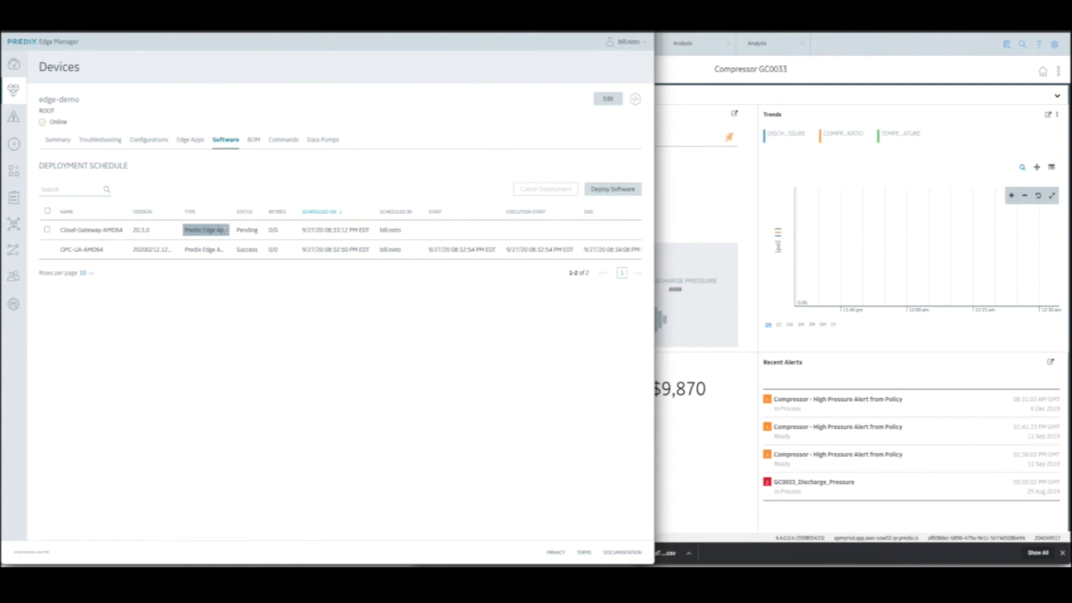
{"action": "left_click", "coordinate": [237, 144]}
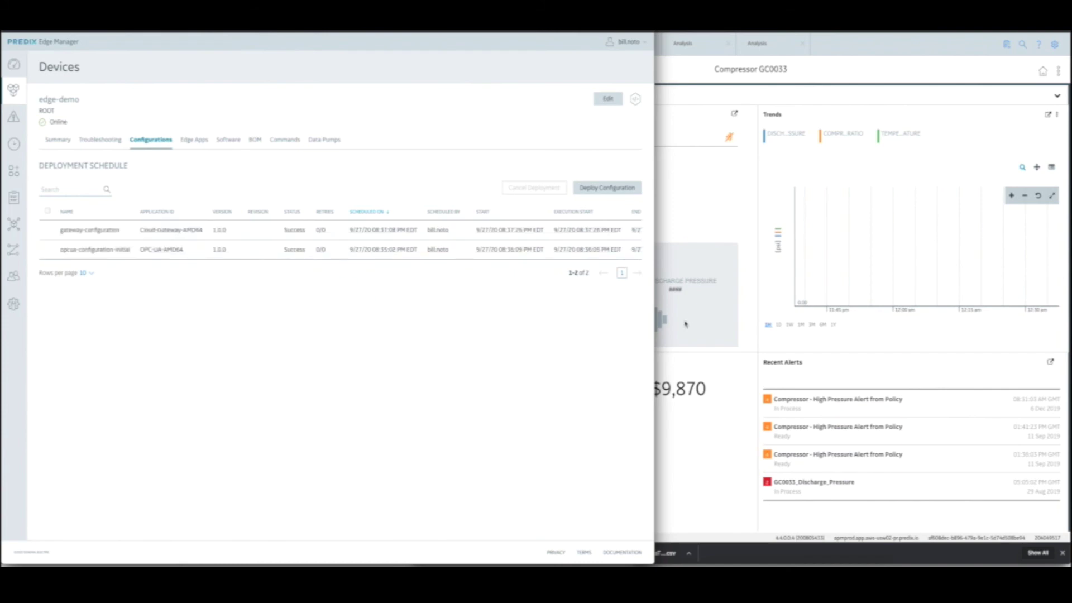
Step: Chart the last hour (1H) of compressor trend data on the Trends card
{"action": "left_click", "coordinate": [988, 341]}
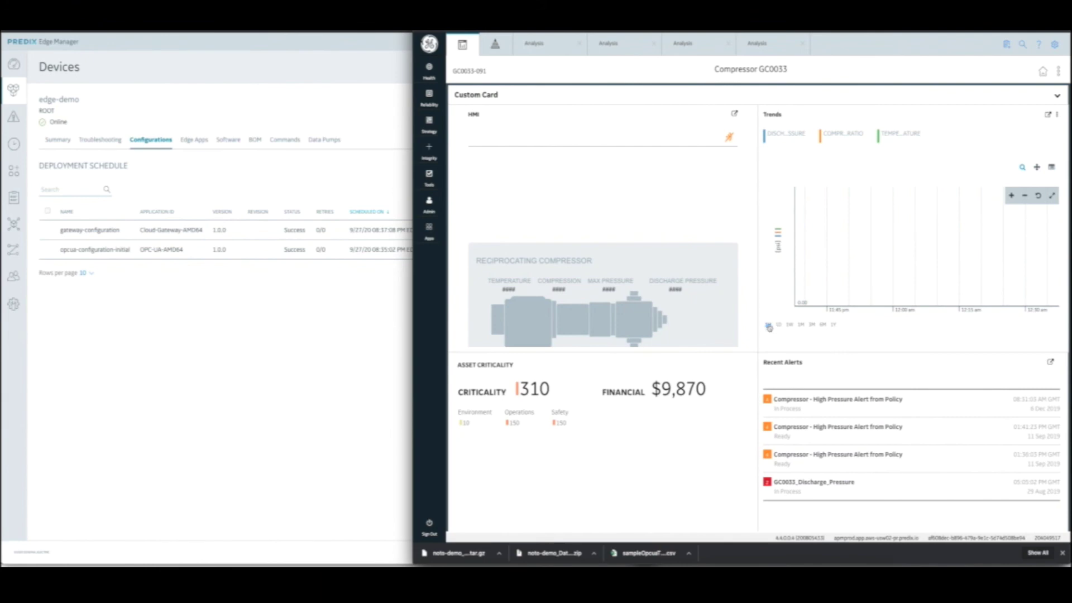
{"action": "left_click", "coordinate": [769, 326]}
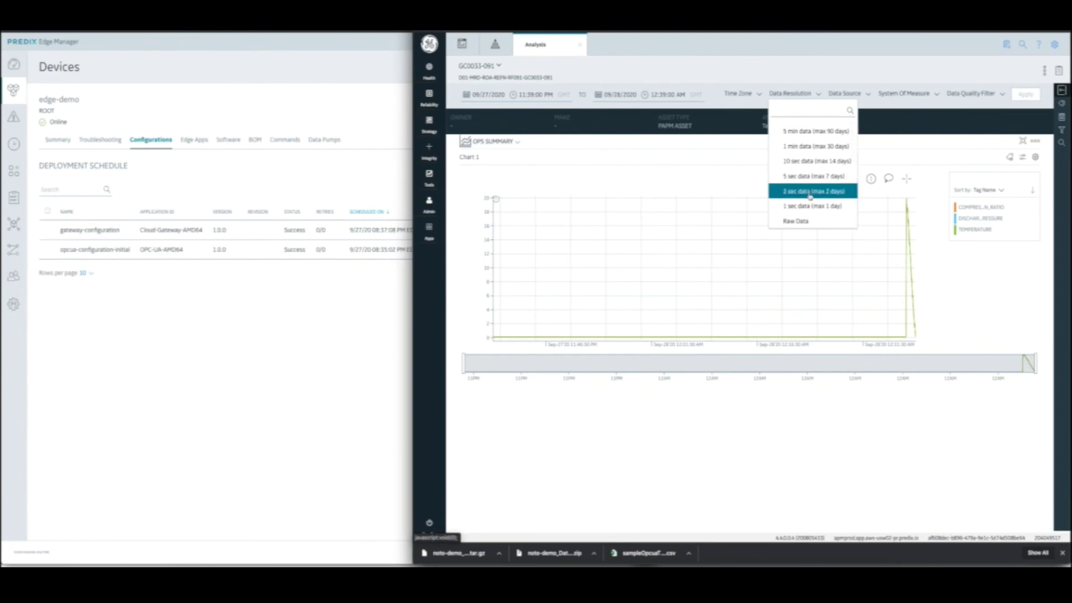
Step: Chart GC0033 at Raw Data resolution, zoom into the recent drop, then return to the overview
{"action": "left_click", "coordinate": [797, 221]}
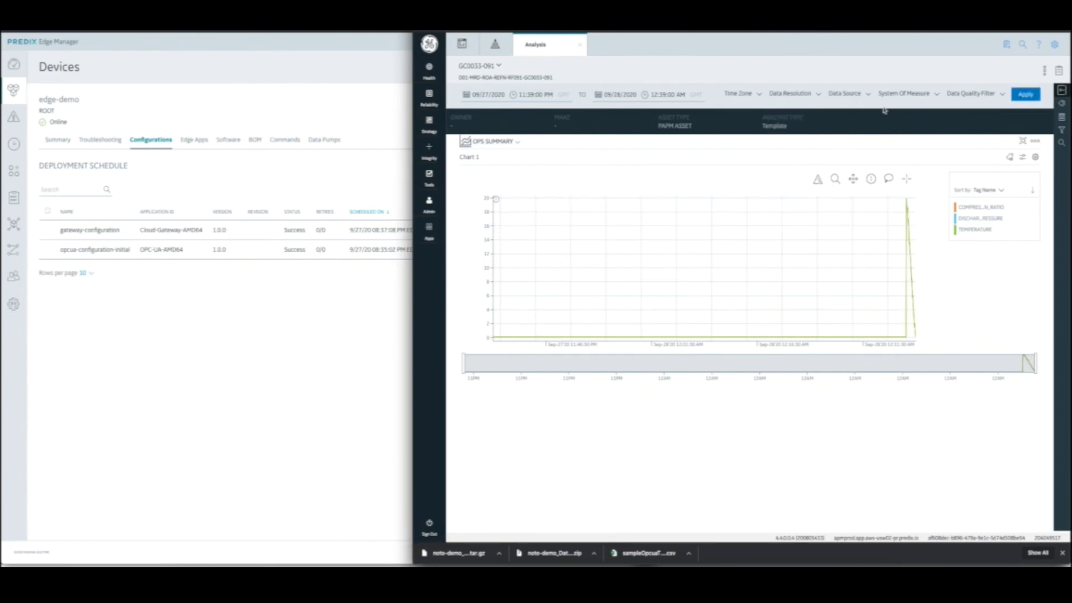
{"action": "left_click", "coordinate": [1026, 96]}
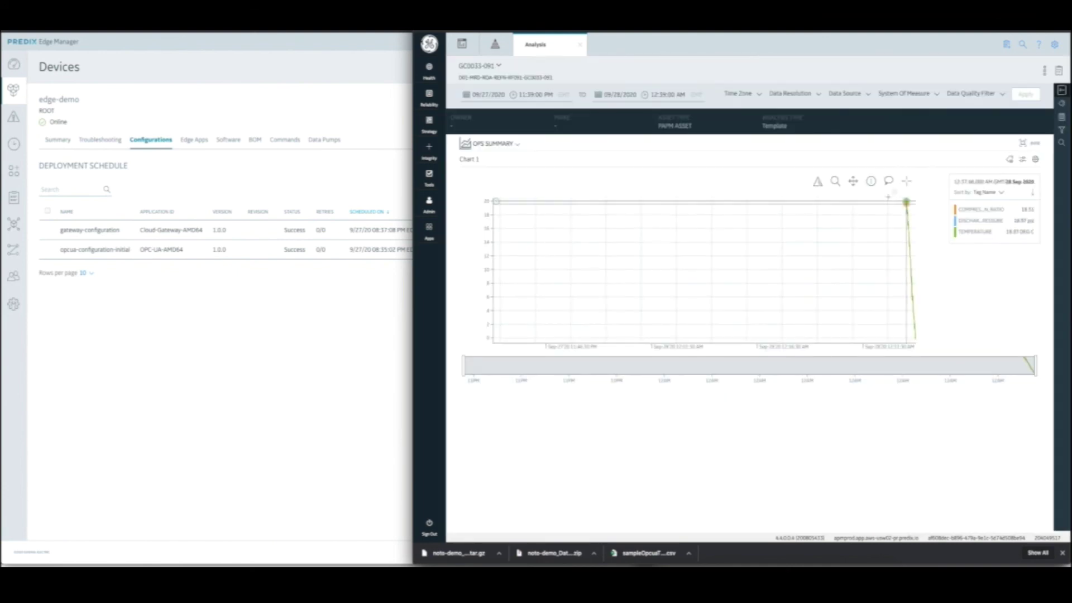
{"action": "left_click", "coordinate": [835, 181]}
{"action": "left_click_drag", "start_coordinate": [894, 202], "coordinate": [917, 339]}
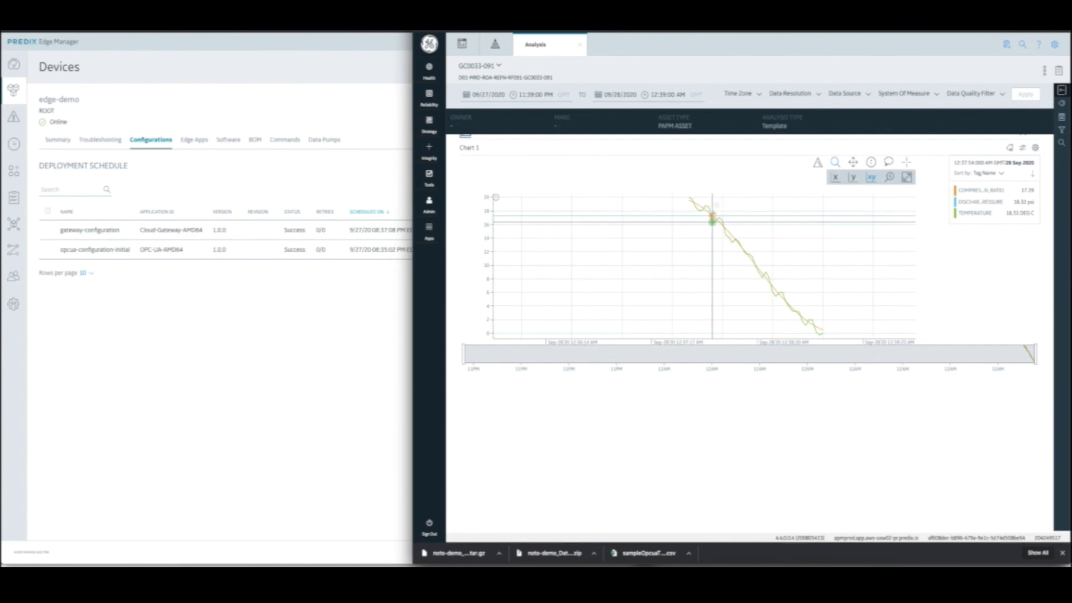
{"action": "left_click", "coordinate": [752, 96]}
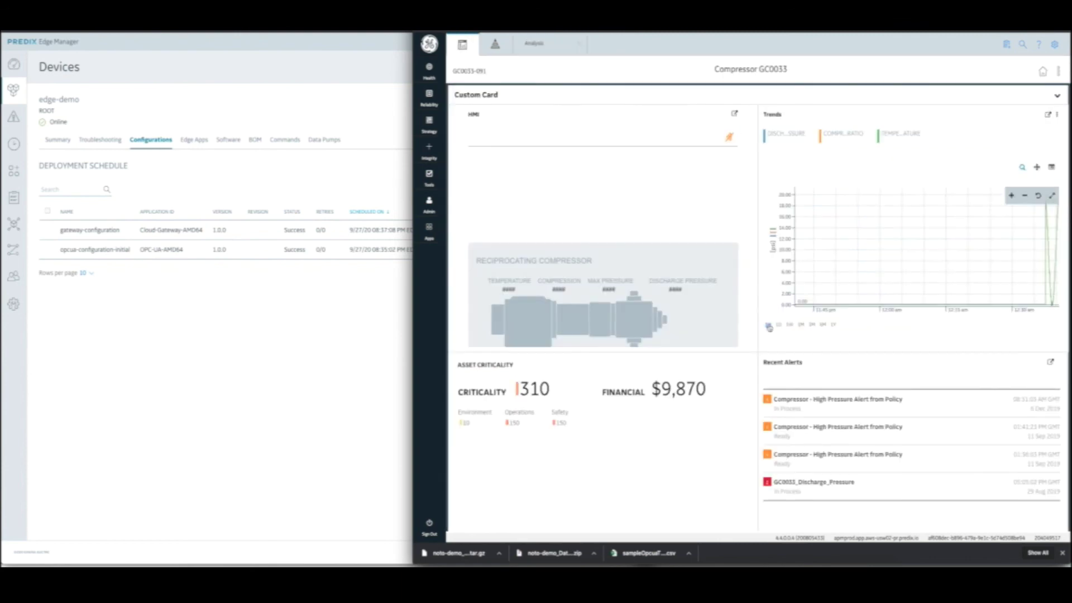